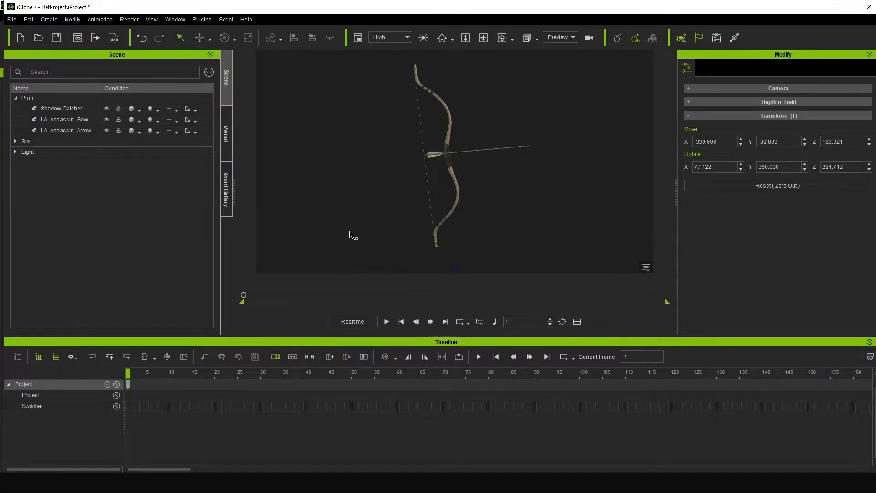
Open the Morph Animator for the LA_Assassin_Bow prop and hide LA_Assassin_Arrow in the scene
{"action": "left_click", "coordinate": [453, 131]}
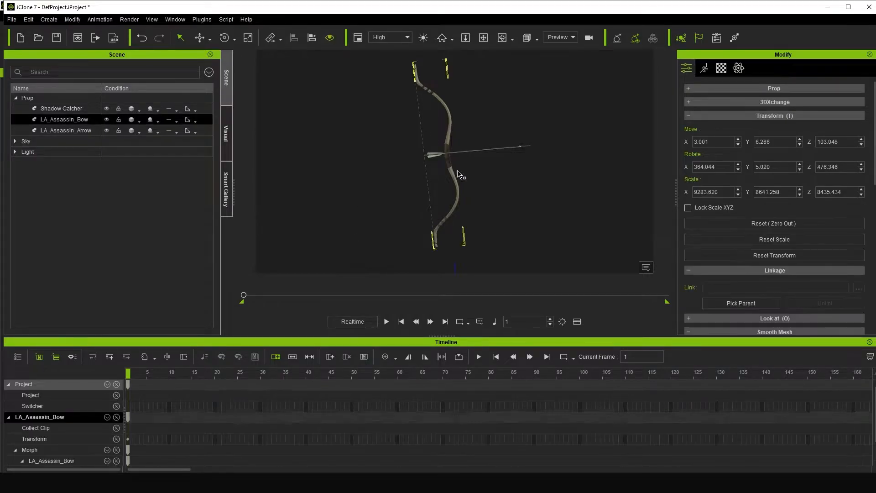
{"action": "left_click", "coordinate": [704, 68]}
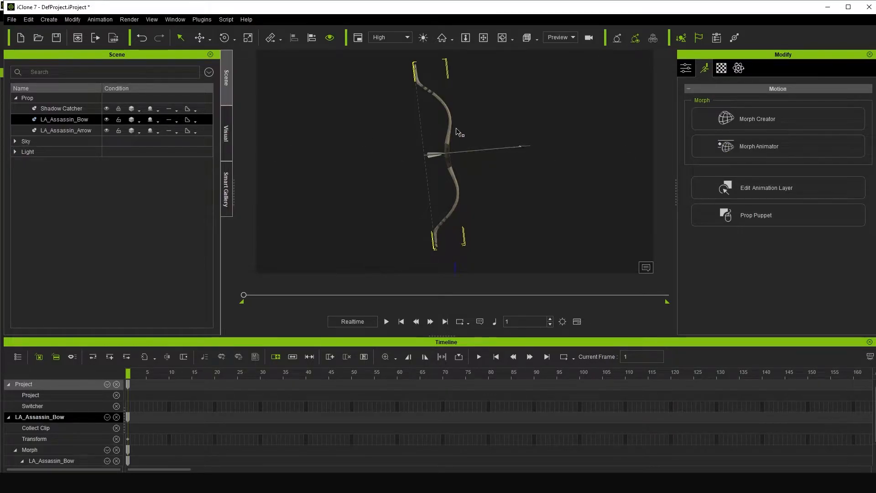
{"action": "left_click", "coordinate": [684, 68]}
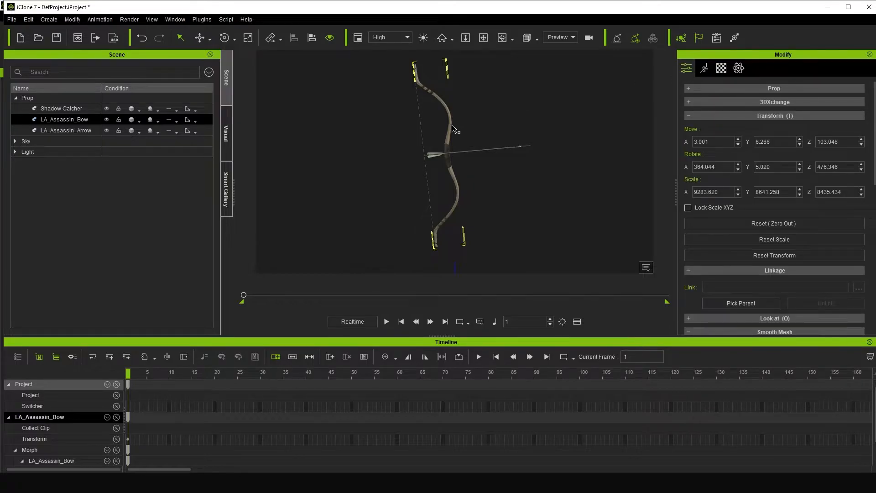
{"action": "left_click", "coordinate": [704, 69]}
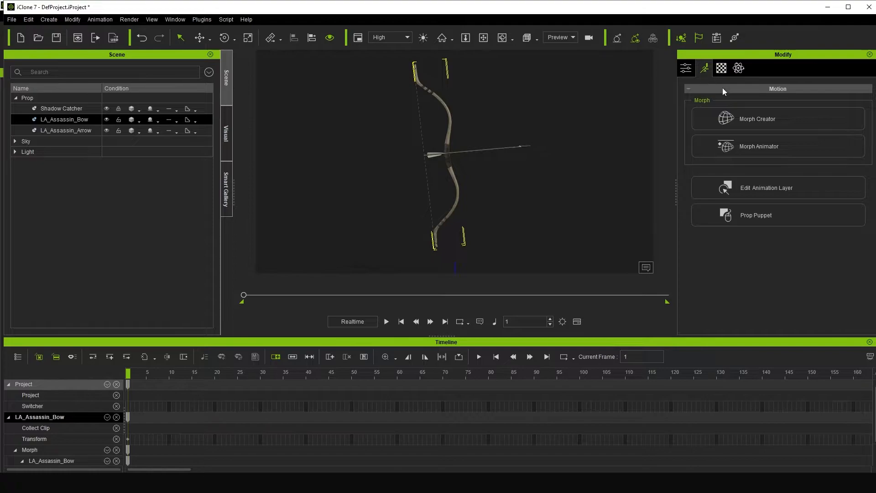
{"action": "left_click", "coordinate": [752, 145]}
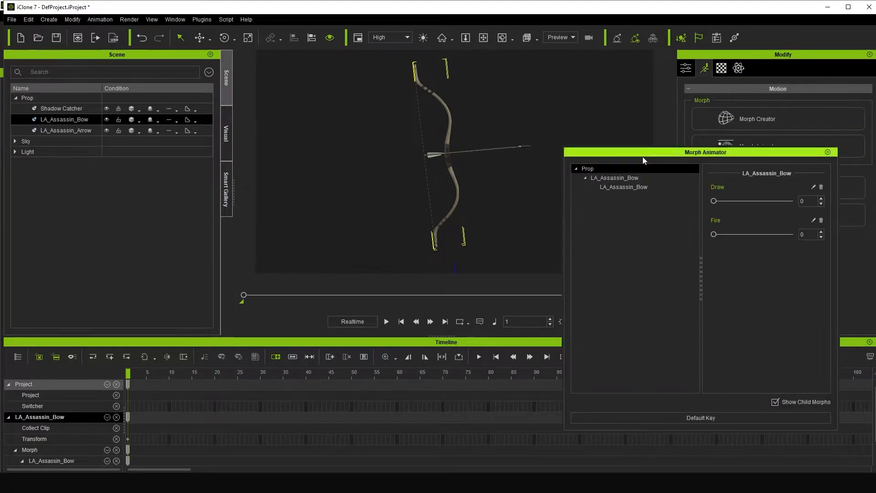
{"action": "left_click", "coordinate": [112, 130], "text": "ctrl"}
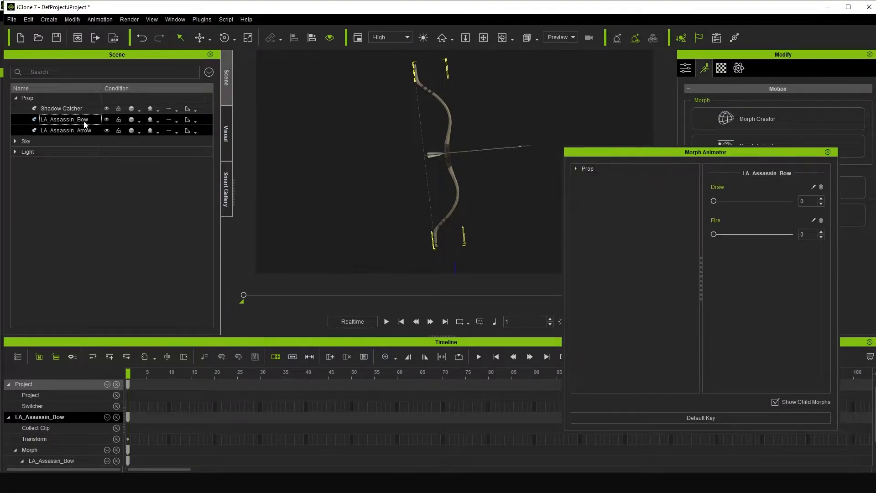
{"action": "left_click", "coordinate": [107, 130]}
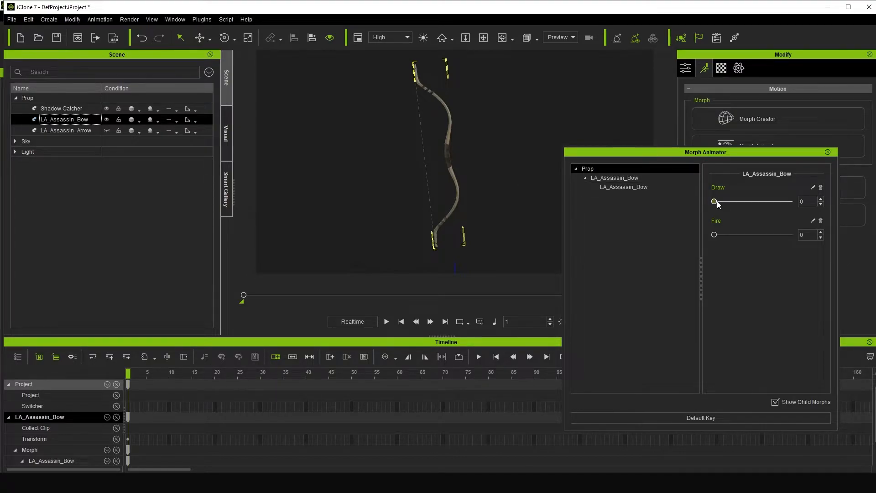
Preview the bow's Draw morph at 50 and 80, and return it to 0
{"action": "mouse_move", "coordinate": [714, 203]}
{"action": "left_mouse_down"}
{"action": "mouse_move", "coordinate": [791, 201]}
{"action": "mouse_move", "coordinate": [690, 238]}
{"action": "mouse_move", "coordinate": [733, 235]}
{"action": "mouse_move", "coordinate": [714, 235]}
{"action": "left_mouse_up"}
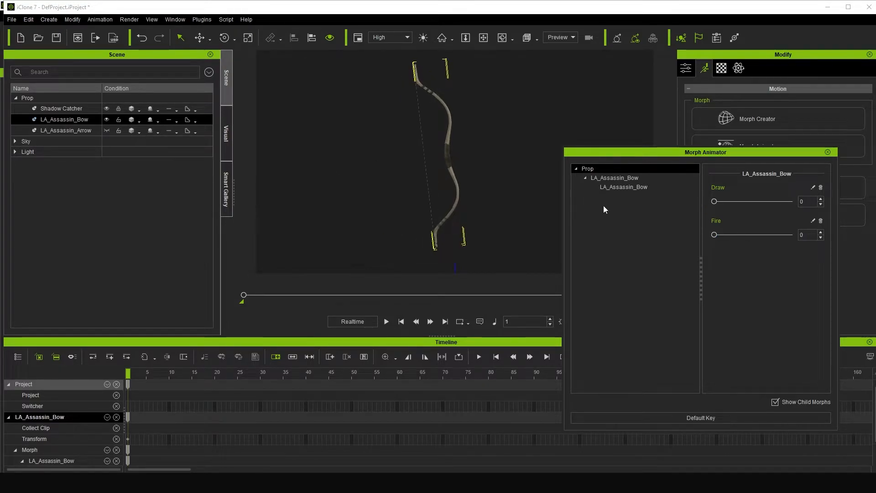
{"action": "mouse_move", "coordinate": [714, 202]}
{"action": "left_mouse_down"}
{"action": "mouse_move", "coordinate": [791, 203]}
{"action": "mouse_move", "coordinate": [752, 204]}
{"action": "left_mouse_up"}
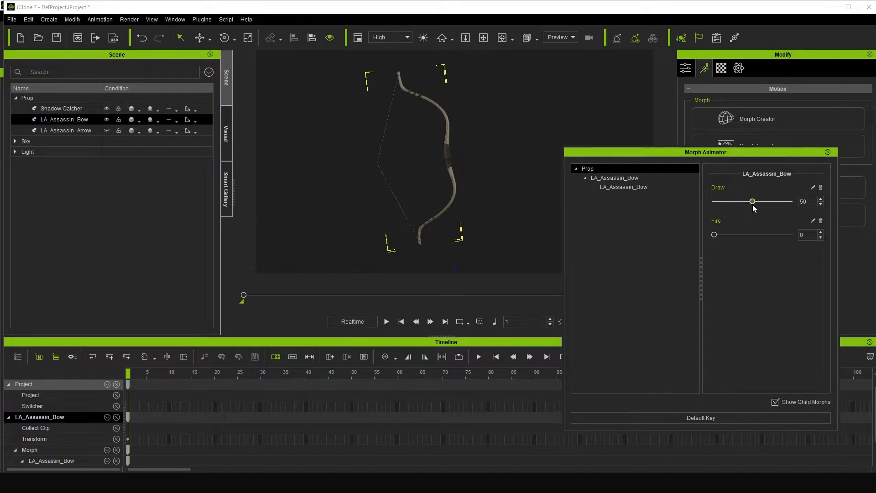
{"action": "left_click_drag", "start_coordinate": [753, 204], "coordinate": [776, 202]}
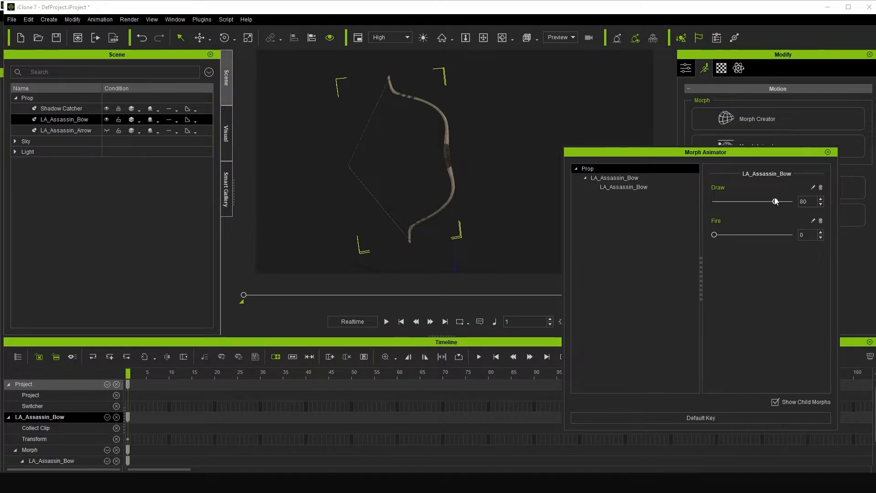
{"action": "mouse_move", "coordinate": [774, 201]}
{"action": "left_mouse_down"}
{"action": "mouse_move", "coordinate": [697, 221]}
{"action": "mouse_move", "coordinate": [769, 234]}
{"action": "mouse_move", "coordinate": [639, 233]}
{"action": "left_mouse_up"}
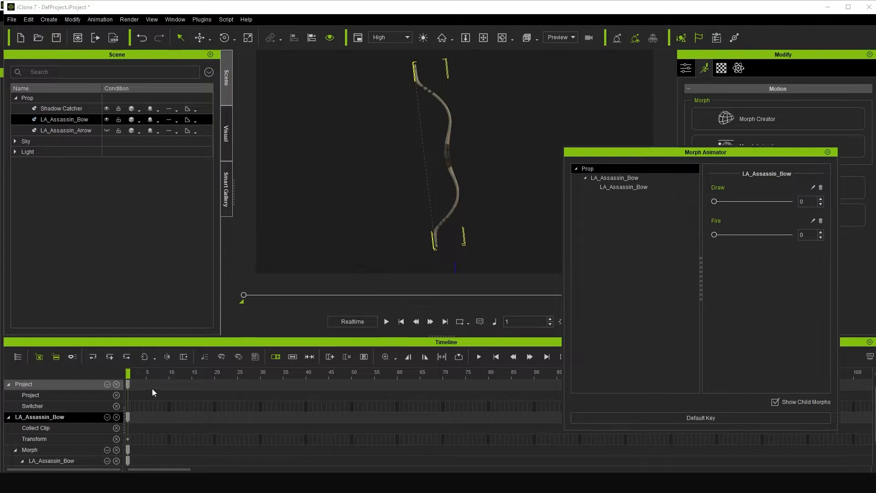
Key the bow's Draw morph at 80 on frame 15 and hold it at 80 with another key on frame 30
{"action": "left_click", "coordinate": [192, 373]}
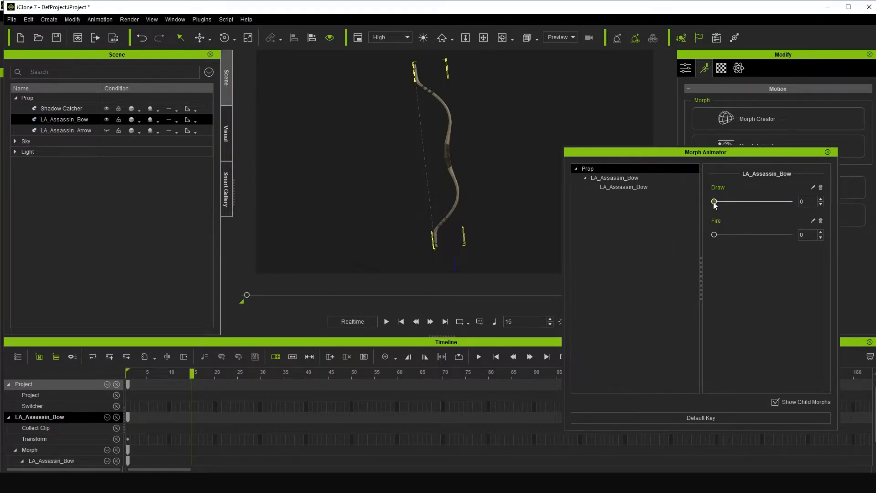
{"action": "left_click_drag", "start_coordinate": [714, 203], "coordinate": [775, 202]}
{"action": "left_click_drag", "start_coordinate": [204, 373], "coordinate": [261, 373]}
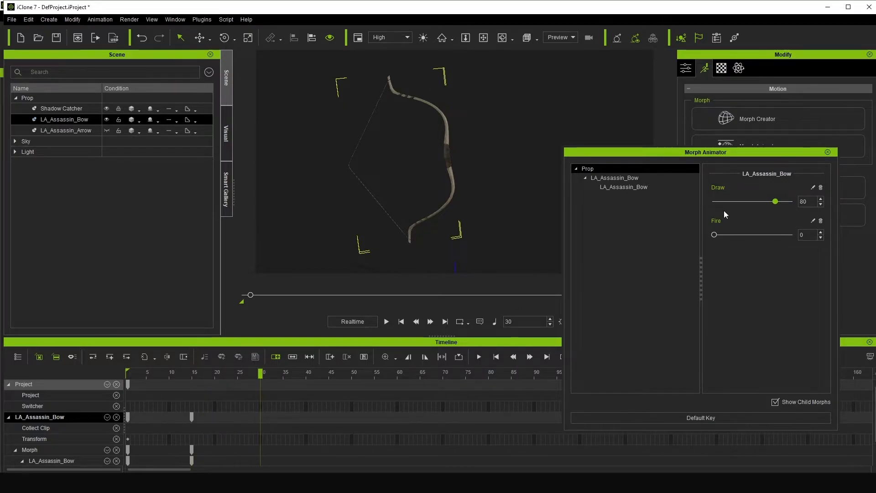
{"action": "left_click_drag", "start_coordinate": [775, 201], "coordinate": [775, 201]}
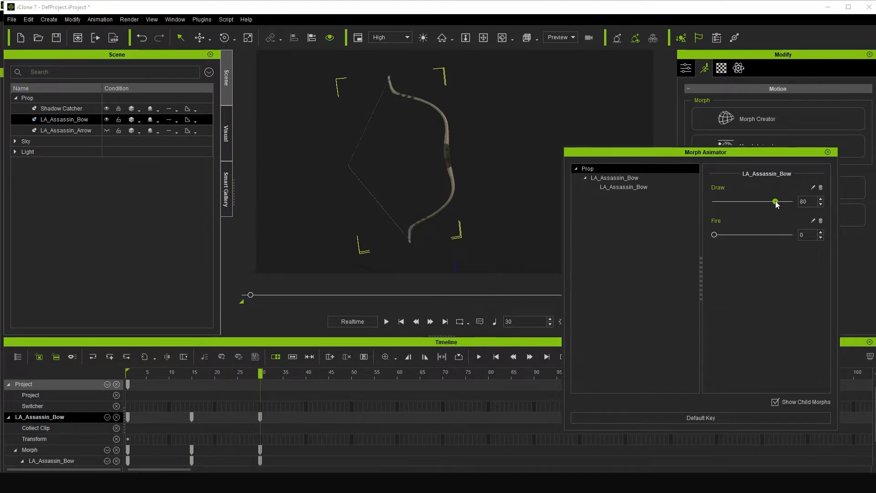
{"action": "scroll", "coordinate": [305, 430], "scroll_direction": "down", "scroll_amount": 1}
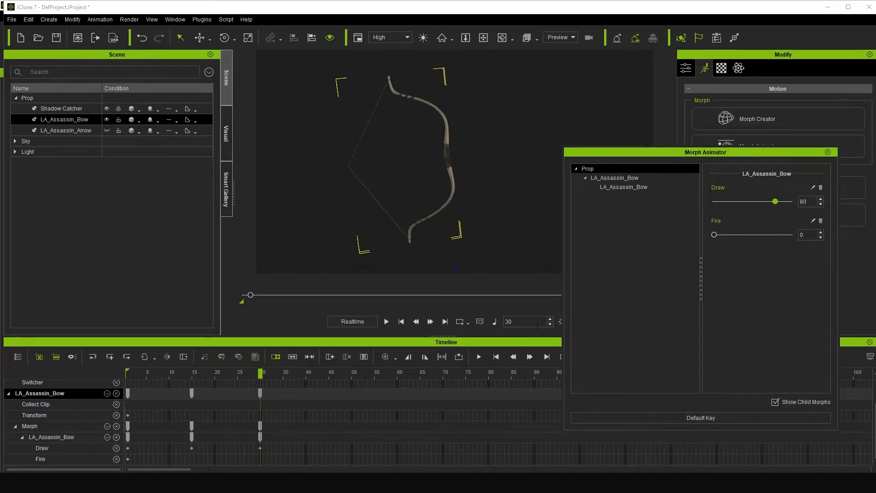
On frame 33, key the bow's Draw morph at 0 and its Fire morph at 100
{"action": "left_click_drag", "start_coordinate": [260, 373], "coordinate": [274, 373]}
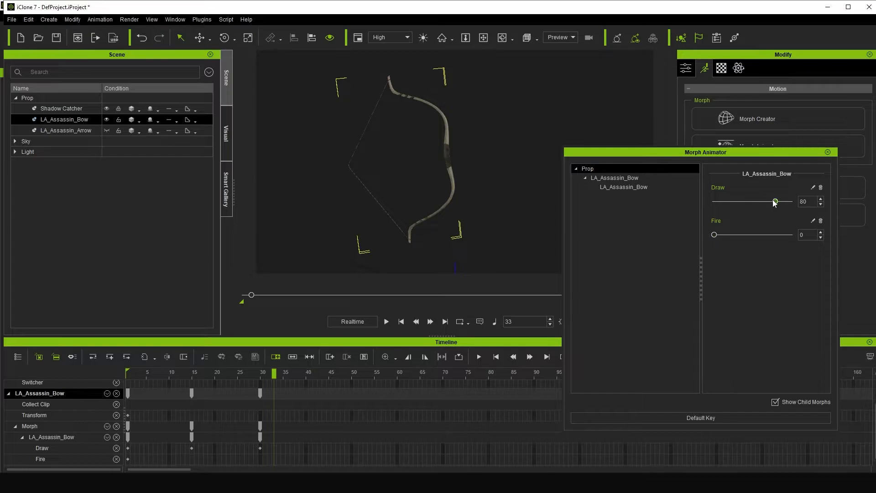
{"action": "left_click_drag", "start_coordinate": [775, 201], "coordinate": [649, 207]}
{"action": "left_click_drag", "start_coordinate": [714, 235], "coordinate": [805, 241]}
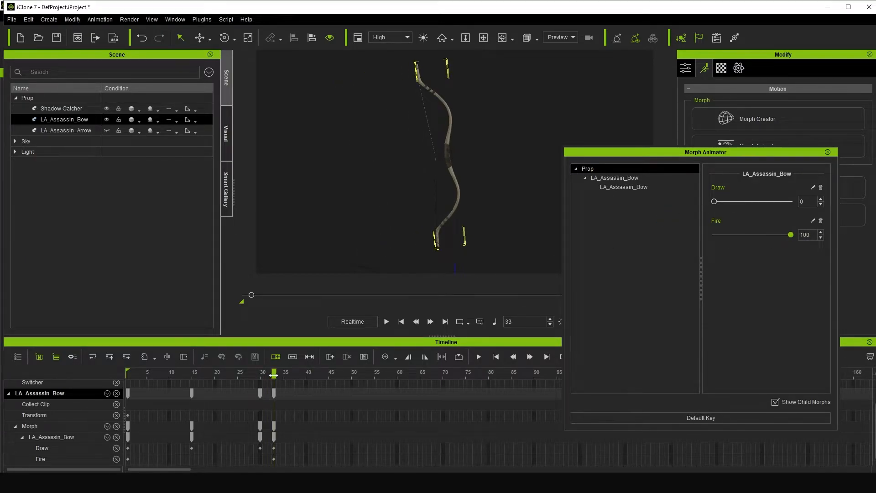
Key the bow's Fire morph at 0 on frame 32 and check the change to frame 33
{"action": "left_click_drag", "start_coordinate": [273, 374], "coordinate": [269, 374]}
{"action": "left_click_drag", "start_coordinate": [788, 234], "coordinate": [713, 242]}
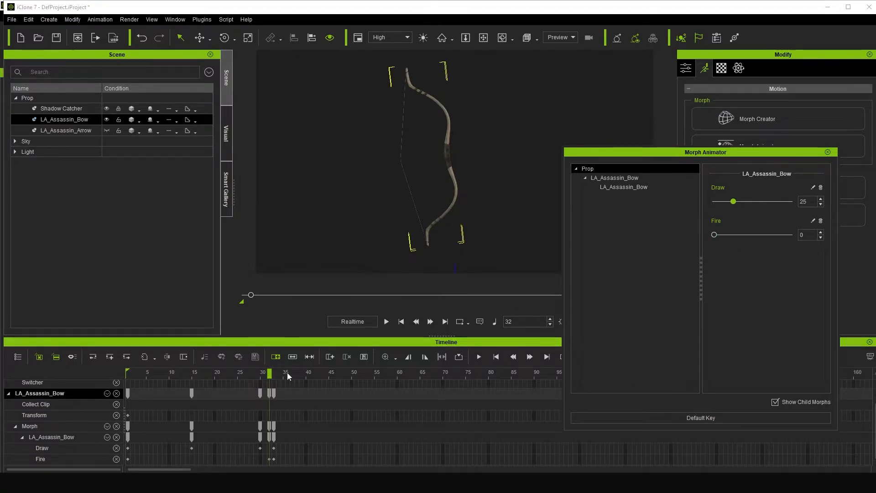
{"action": "left_click_drag", "start_coordinate": [270, 371], "coordinate": [273, 371]}
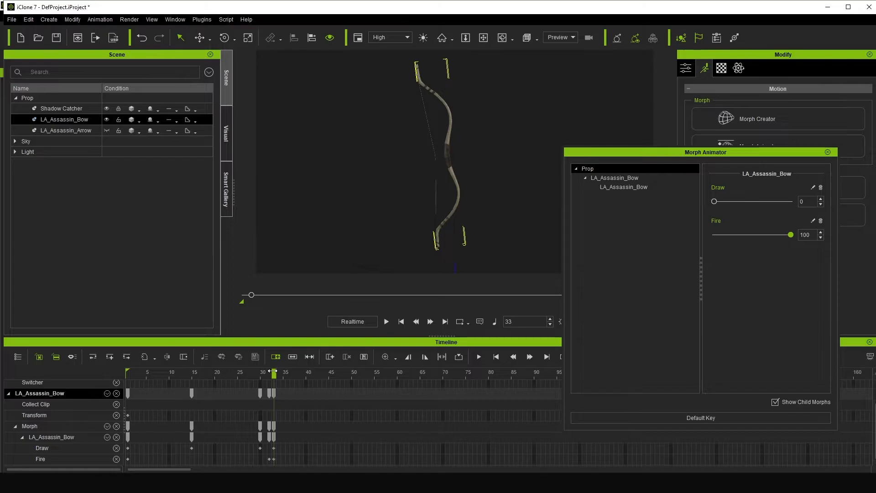
{"action": "left_click_drag", "start_coordinate": [274, 373], "coordinate": [275, 375]}
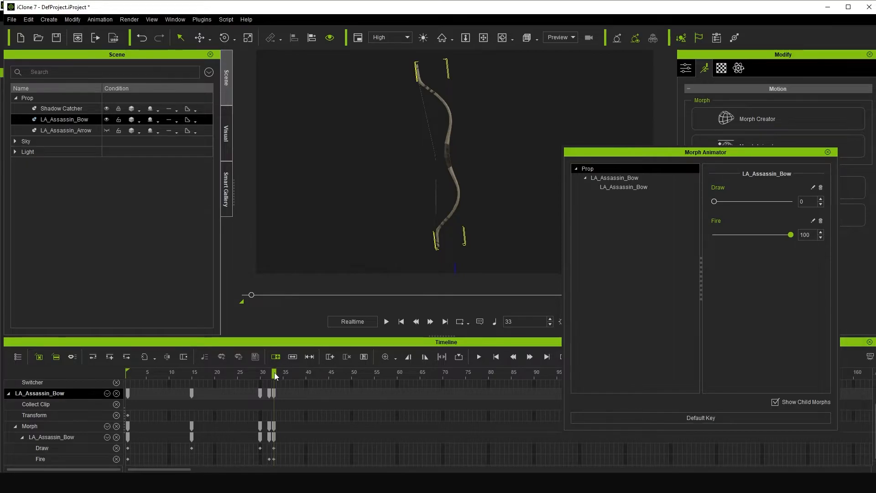
On frame 35, key the bow's Fire morph at 0 and its Draw morph at 6
{"action": "left_click_drag", "start_coordinate": [274, 372], "coordinate": [283, 375]}
{"action": "left_click_drag", "start_coordinate": [791, 234], "coordinate": [655, 243]}
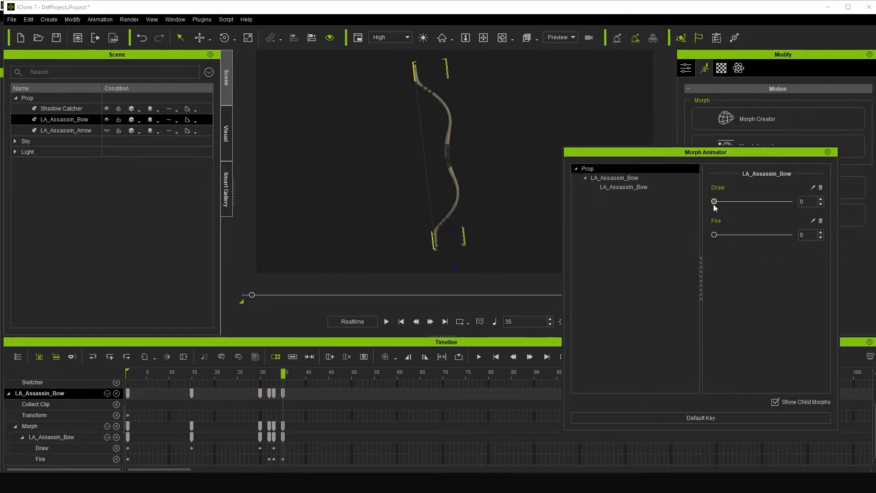
{"action": "left_click_drag", "start_coordinate": [713, 204], "coordinate": [721, 203]}
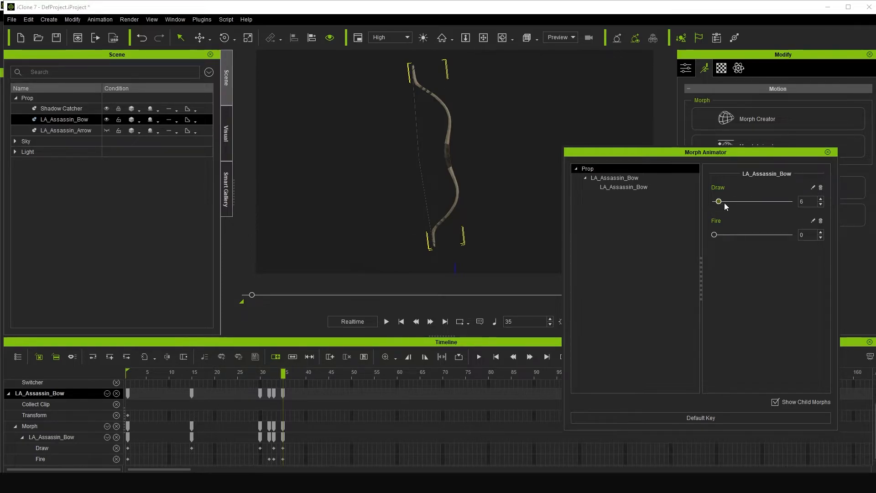
On frame 37, key the bow's Draw morph at 0 and its Fire morph at 40
{"action": "left_click_drag", "start_coordinate": [283, 373], "coordinate": [292, 373]}
{"action": "left_click_drag", "start_coordinate": [718, 201], "coordinate": [710, 199]}
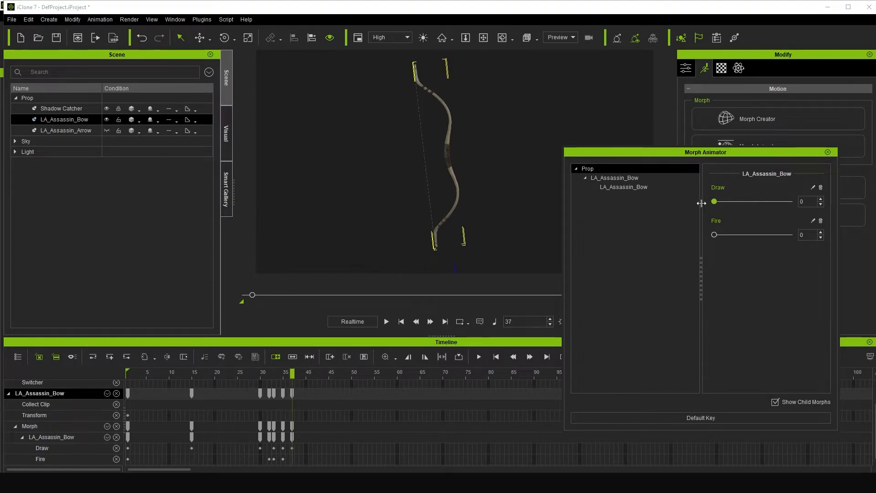
{"action": "left_click_drag", "start_coordinate": [714, 235], "coordinate": [745, 235]}
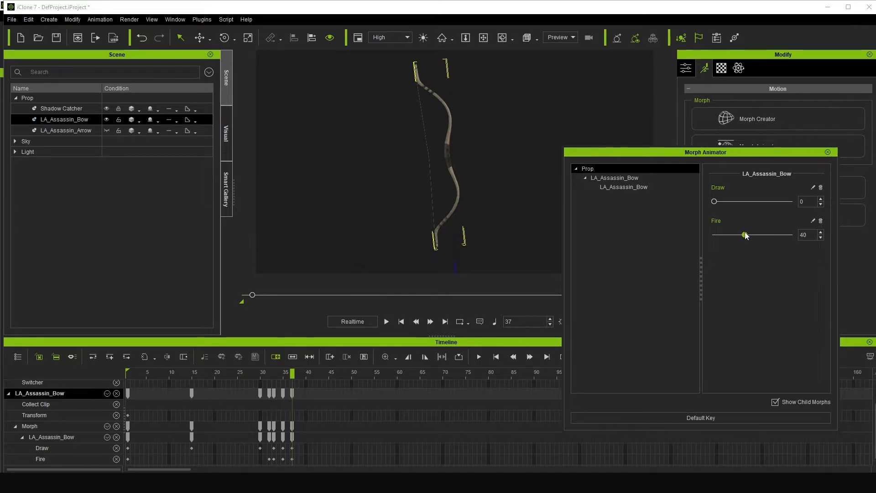
Key the bow's Fire morph at 0 on frame 39 and play back the draw-and-release animation
{"action": "left_click_drag", "start_coordinate": [292, 374], "coordinate": [300, 374]}
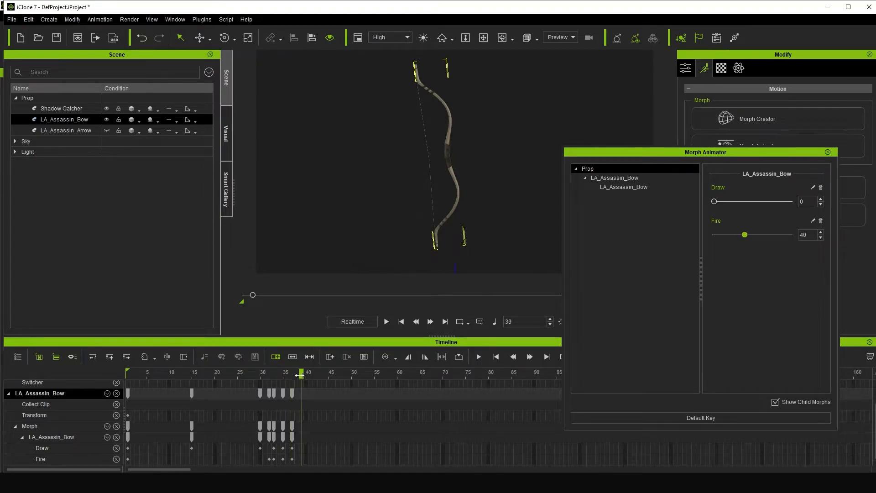
{"action": "left_click_drag", "start_coordinate": [745, 234], "coordinate": [514, 251]}
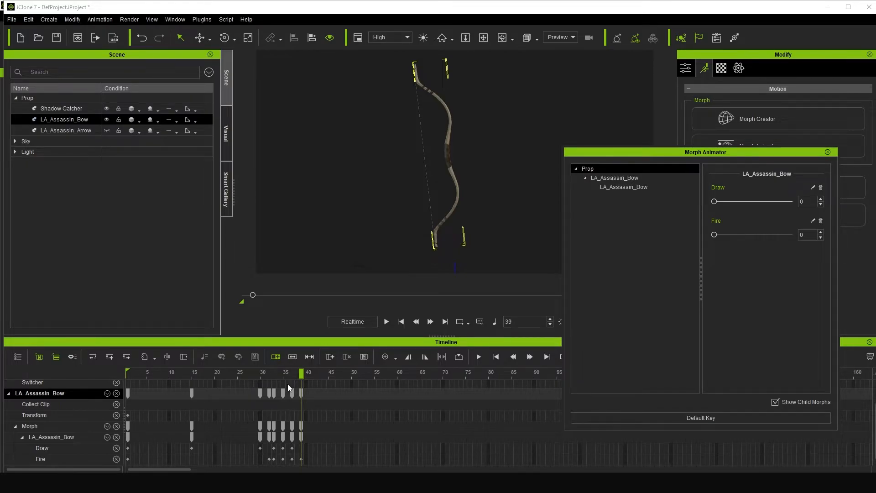
{"action": "key", "text": "space"}
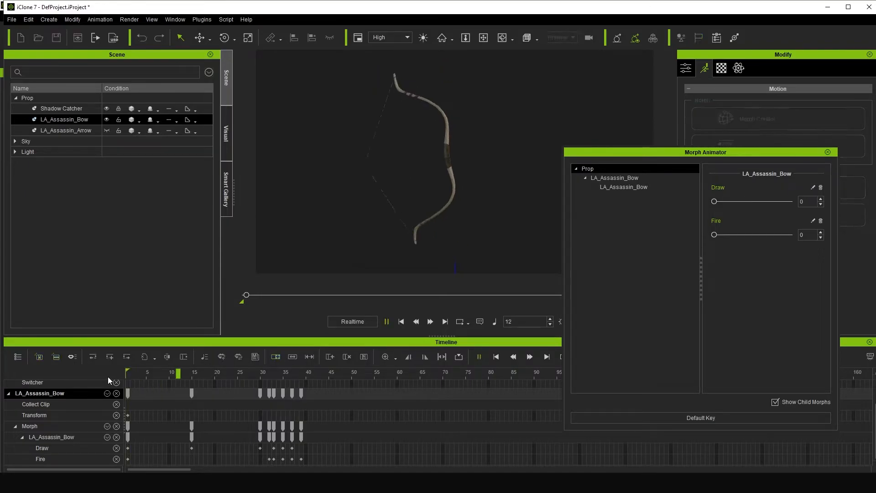
{"action": "key", "text": "space"}
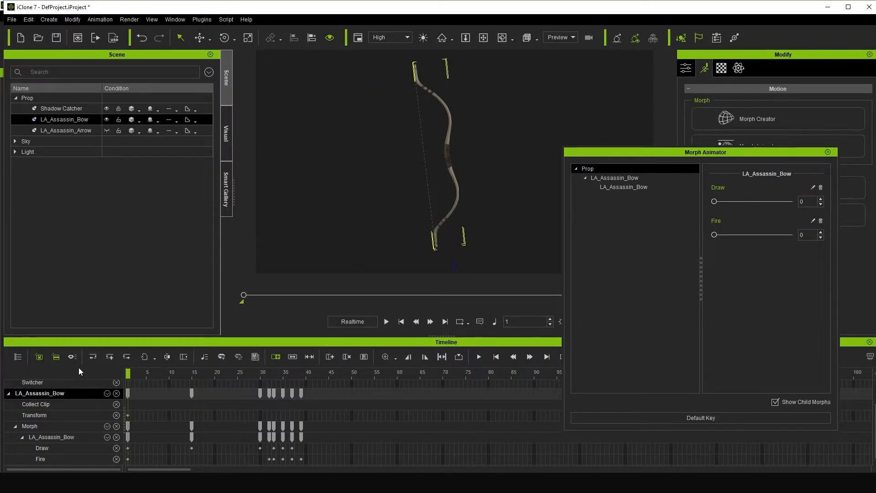
{"action": "key", "text": "space"}
{"action": "key", "text": "space"}
Move to frame 42, close the Morph Animator, and swap visibility so LA_Assassin_Arrow shows and LA_Assassin_Bow is hidden
{"action": "left_click_drag", "start_coordinate": [305, 373], "coordinate": [315, 373]}
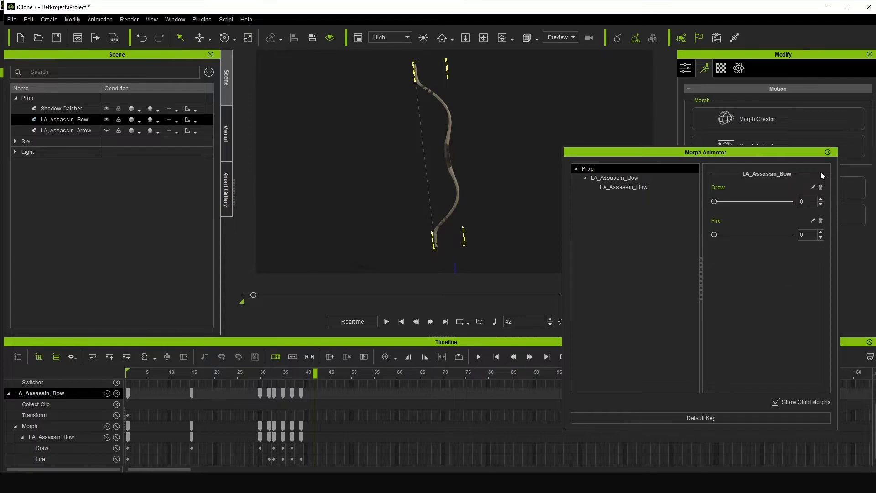
{"action": "left_click", "coordinate": [827, 152]}
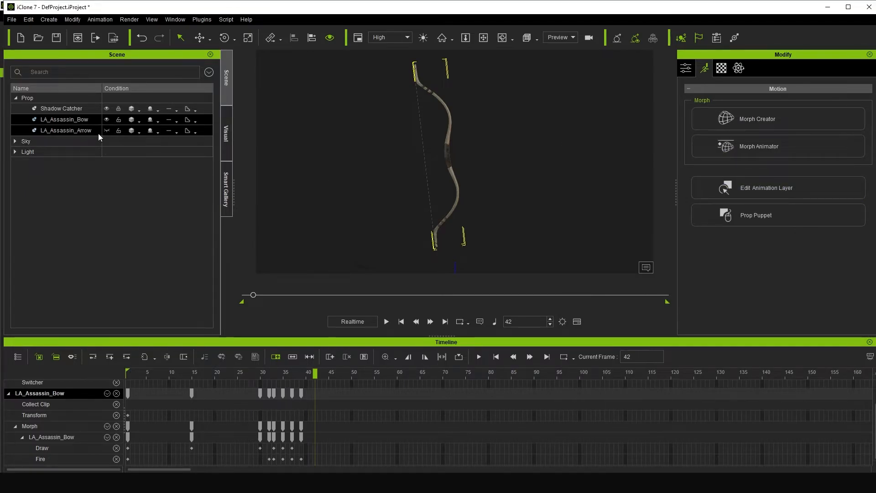
{"action": "left_click", "coordinate": [106, 120]}
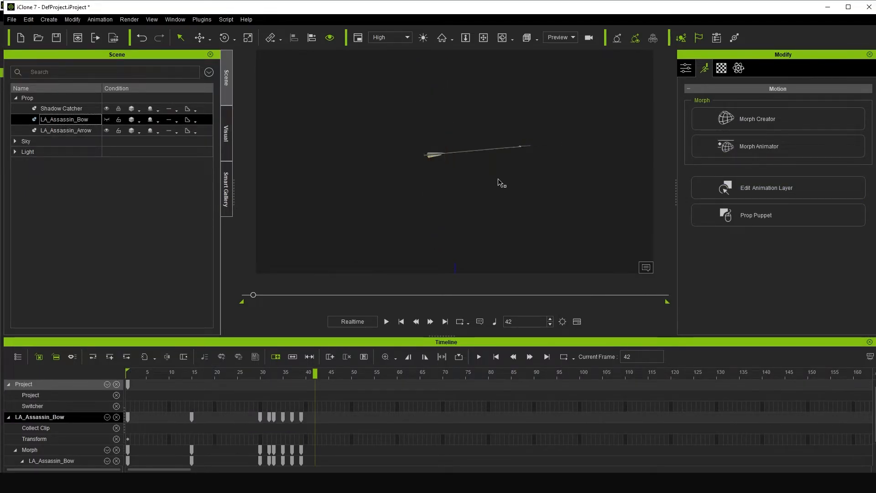
Open the Morph Animator for the LA_Assassin_Arrow prop
{"action": "left_click", "coordinate": [443, 156]}
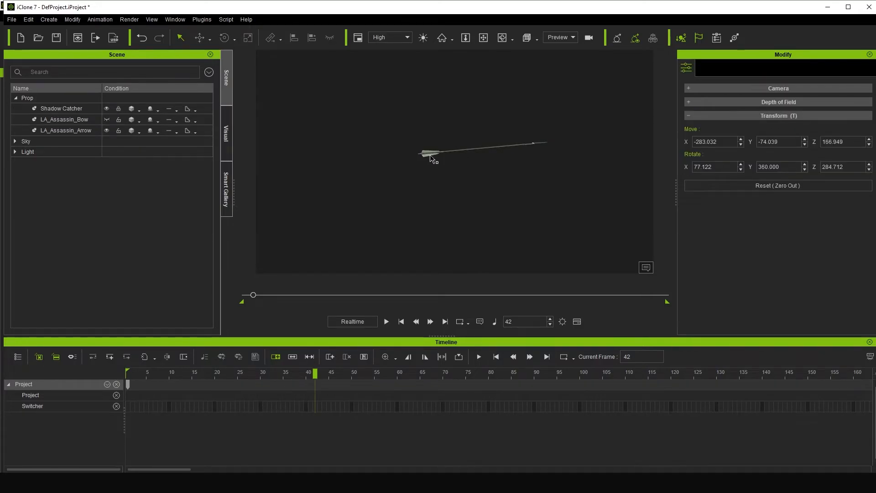
{"action": "left_click", "coordinate": [704, 68]}
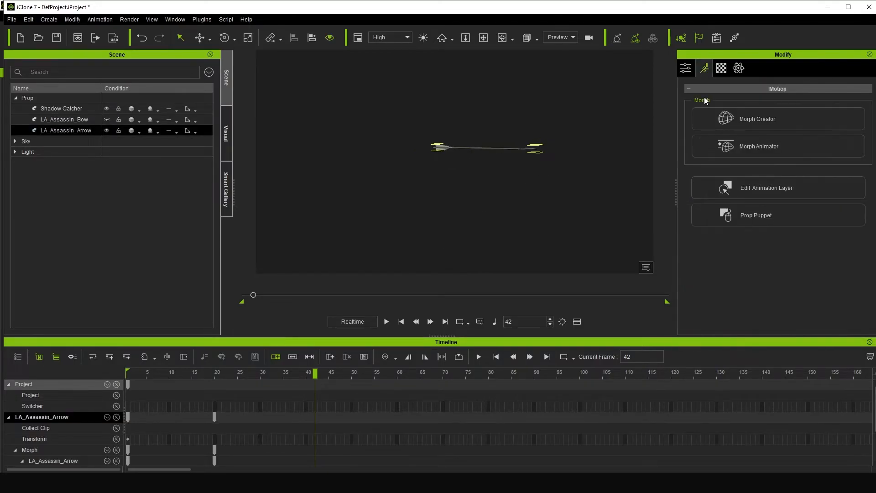
{"action": "left_click", "coordinate": [756, 150]}
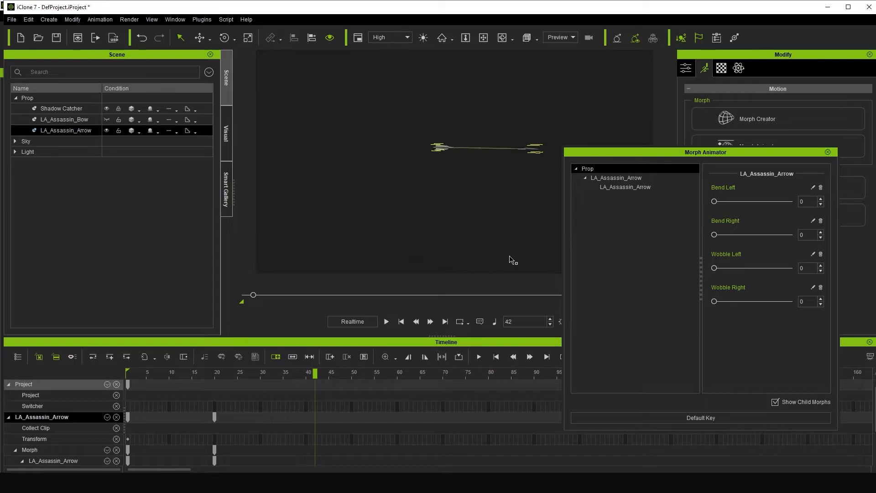
Preview the arrow's Bend Left, Bend Right and Wobble Left morphs up close, returning each to 0
{"action": "right_click_drag", "start_coordinate": [444, 225], "coordinate": [443, 230]}
{"action": "middle_click_drag", "start_coordinate": [443, 230], "coordinate": [436, 246]}
{"action": "right_click_drag", "start_coordinate": [436, 246], "coordinate": [432, 285]}
{"action": "middle_click_drag", "start_coordinate": [432, 285], "coordinate": [426, 262]}
{"action": "scroll", "coordinate": [474, 222], "scroll_direction": "up", "scroll_amount": 2}
{"action": "left_click_drag", "start_coordinate": [715, 203], "coordinate": [650, 210]}
{"action": "left_click_drag", "start_coordinate": [714, 235], "coordinate": [673, 280]}
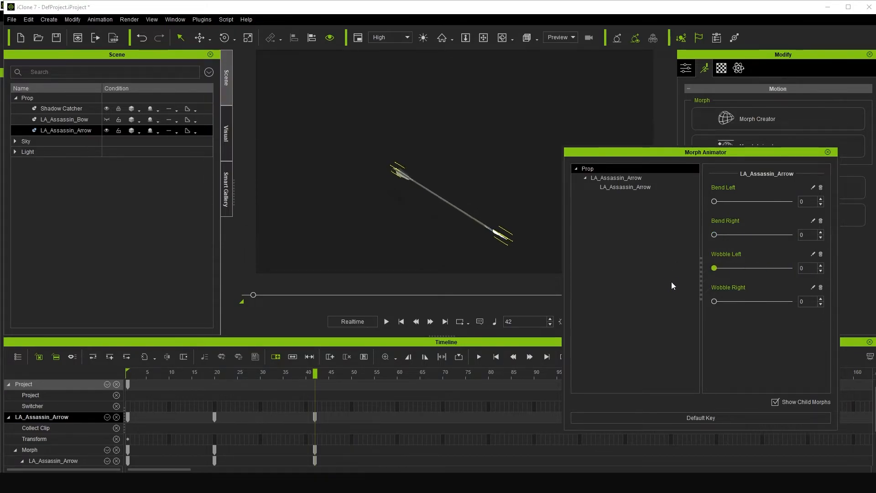
Preview the arrow's Wobble Right morph and recheck Bend Left, returning both to 0
{"action": "left_click_drag", "start_coordinate": [714, 301], "coordinate": [595, 300]}
{"action": "left_click_drag", "start_coordinate": [715, 203], "coordinate": [658, 204]}
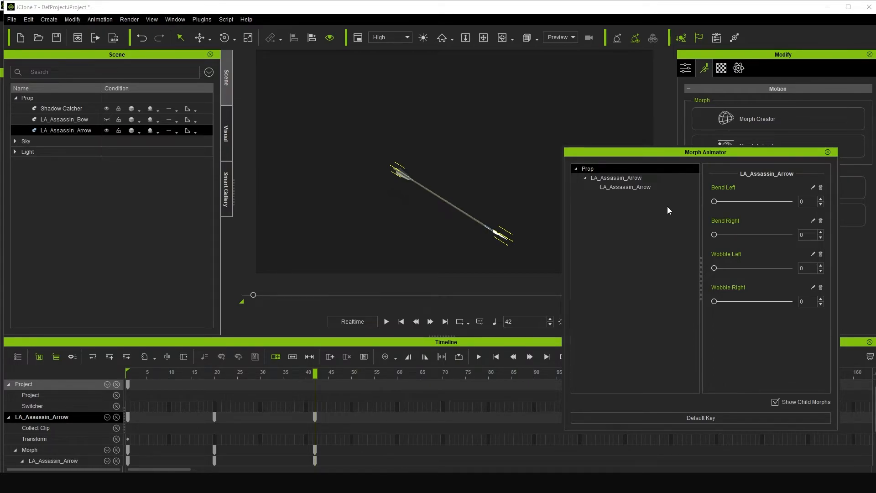
{"action": "mouse_move", "coordinate": [714, 201]}
{"action": "left_mouse_down"}
{"action": "mouse_move", "coordinate": [776, 202]}
{"action": "mouse_move", "coordinate": [712, 202]}
{"action": "left_mouse_up"}
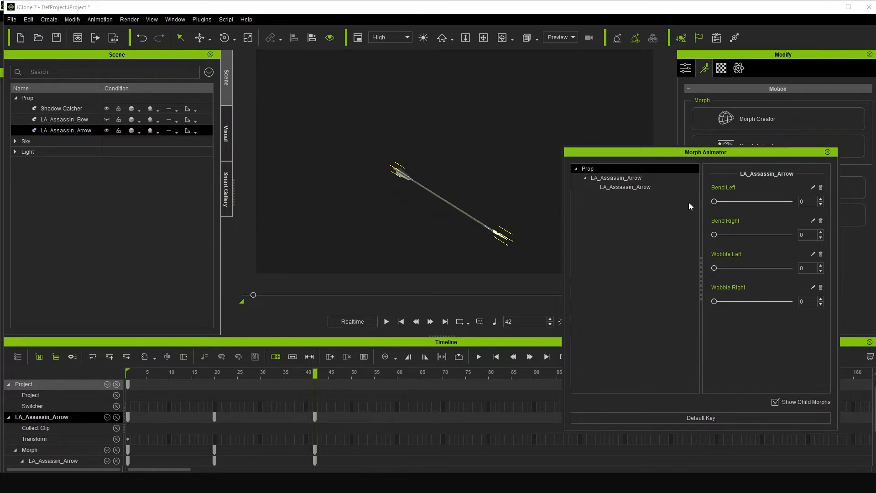
Compare the arrow's Bend Left, Bend Right, Wobble Left and Wobble Right morphs in turn, resetting each to 0
{"action": "left_click_drag", "start_coordinate": [721, 201], "coordinate": [656, 205]}
{"action": "left_click_drag", "start_coordinate": [715, 234], "coordinate": [672, 232]}
{"action": "left_click_drag", "start_coordinate": [714, 267], "coordinate": [645, 275]}
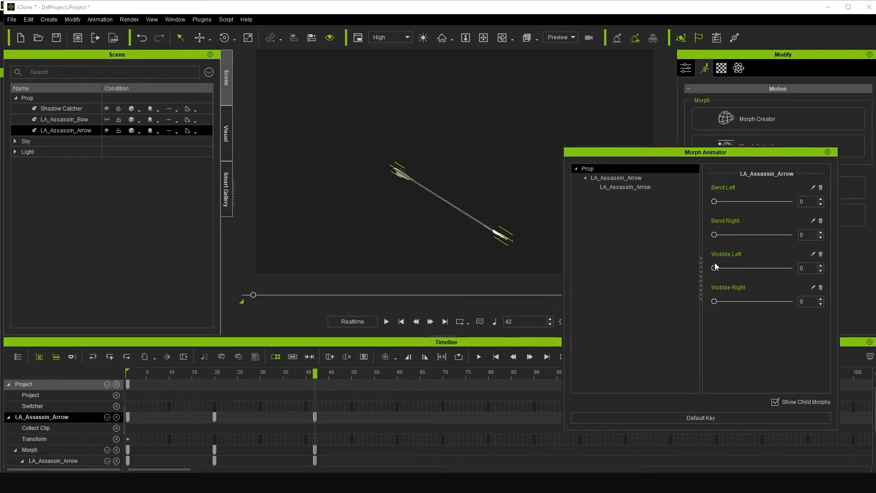
{"action": "left_click_drag", "start_coordinate": [715, 268], "coordinate": [646, 275]}
{"action": "left_click_drag", "start_coordinate": [713, 301], "coordinate": [656, 304]}
Close the Morph Animator and move the playhead to frame 55
{"action": "left_click", "coordinate": [828, 153]}
{"action": "left_click_drag", "start_coordinate": [322, 378], "coordinate": [374, 373]}
Switch to the Rotate tool, frame the whole bow and arrow together in the view, and clear the selection
{"action": "right_click_drag", "start_coordinate": [413, 274], "coordinate": [427, 226]}
{"action": "key", "text": "e"}
{"action": "left_click_drag", "start_coordinate": [409, 218], "coordinate": [374, 207]}
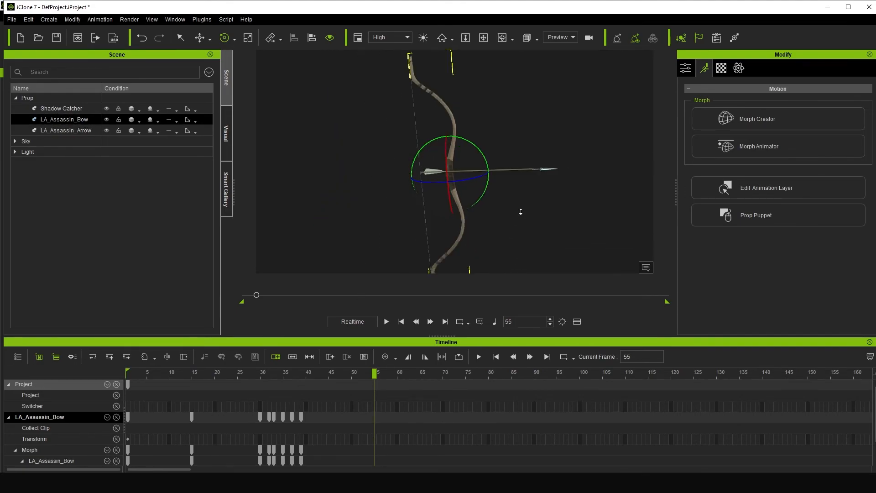
{"action": "middle_click_drag", "start_coordinate": [503, 197], "coordinate": [489, 187]}
{"action": "scroll", "coordinate": [488, 191], "scroll_direction": "down", "scroll_amount": 3}
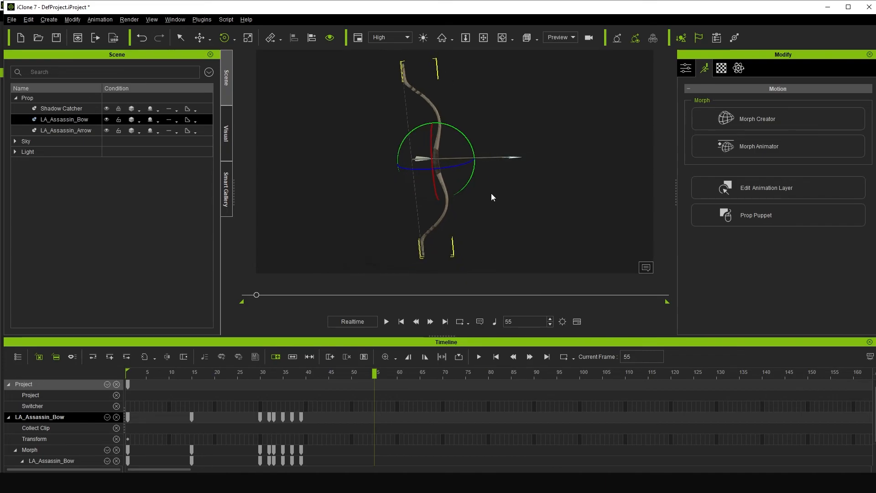
{"action": "left_click", "coordinate": [532, 186]}
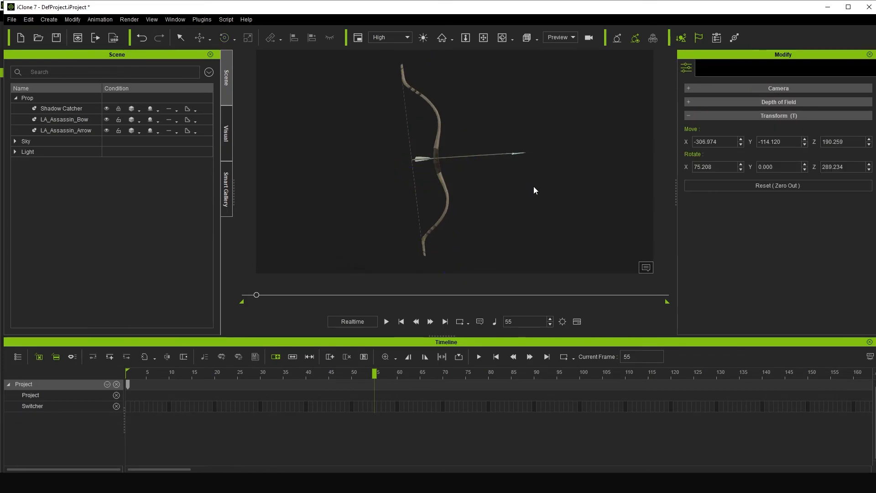